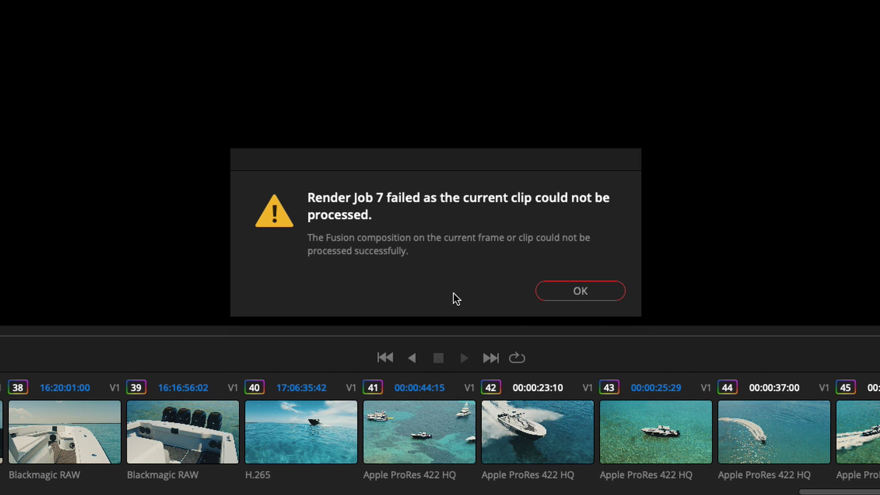
Dismiss the render-failed notice, then select and deselect the Render Queue jobs.
{"action": "left_click", "coordinate": [604, 289]}
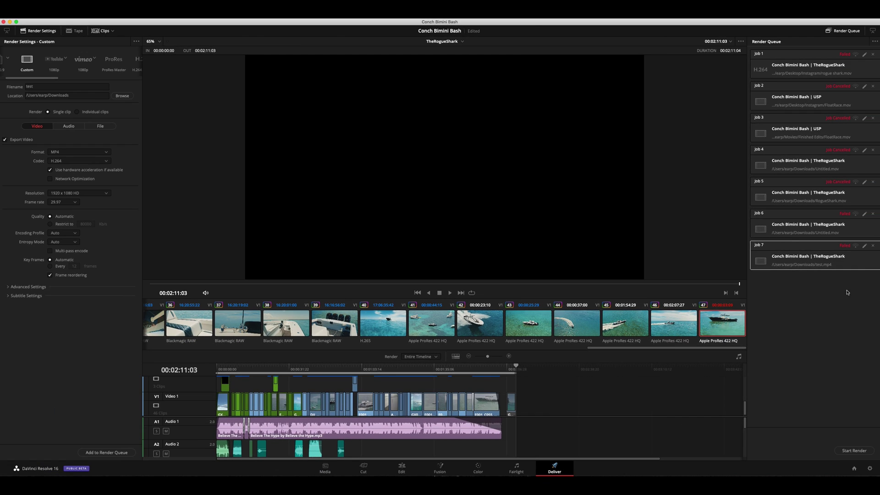
{"action": "left_click_drag", "start_coordinate": [846, 308], "coordinate": [789, 57]}
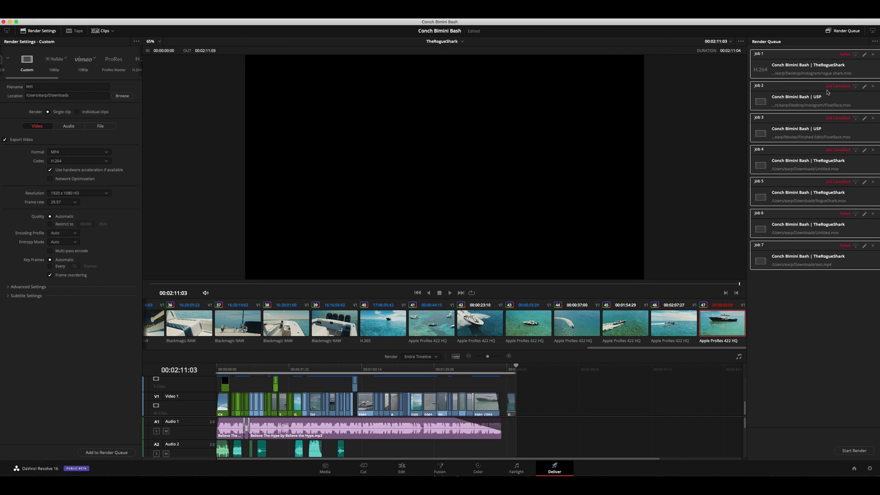
{"action": "left_click", "coordinate": [813, 303]}
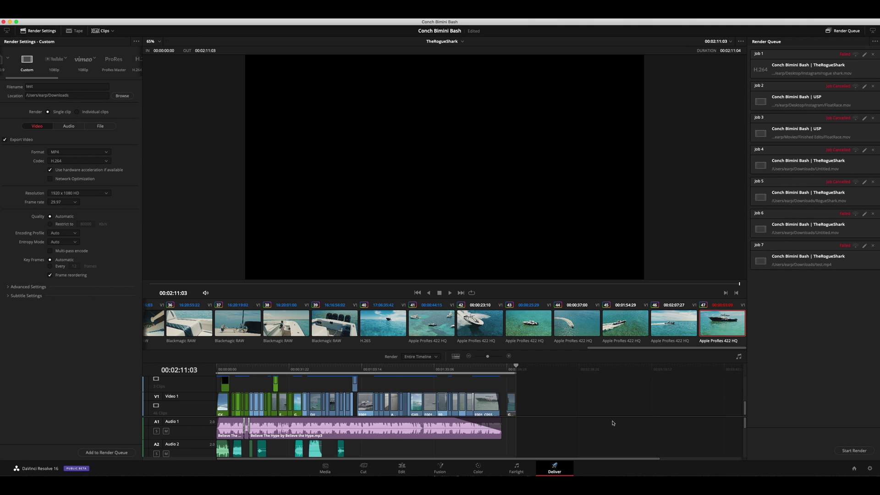
Switch to the Edit page, scrub back through the edit and enlarge the timeline.
{"action": "left_click", "coordinate": [401, 468]}
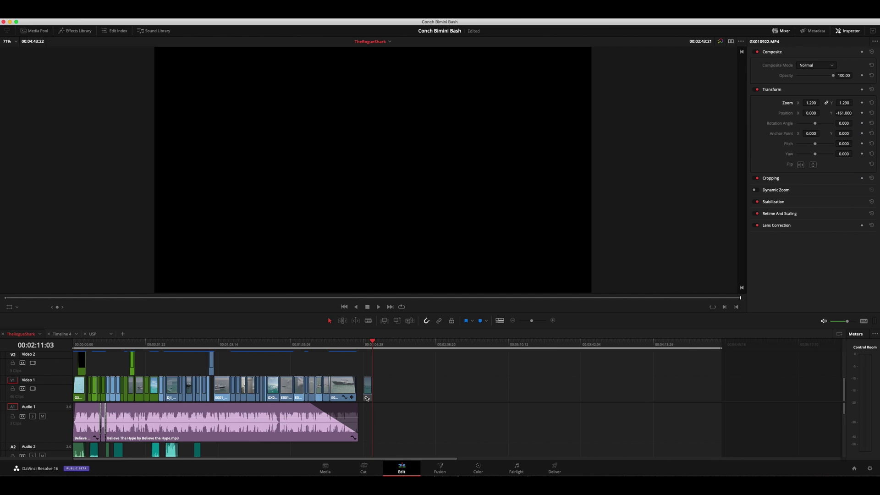
{"action": "left_click_drag", "start_coordinate": [309, 344], "coordinate": [150, 367]}
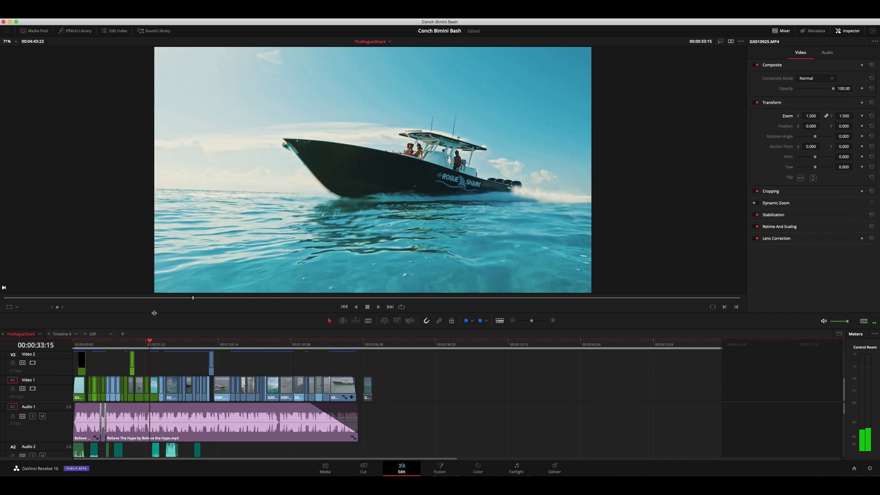
{"action": "left_click_drag", "start_coordinate": [154, 289], "coordinate": [154, 219]}
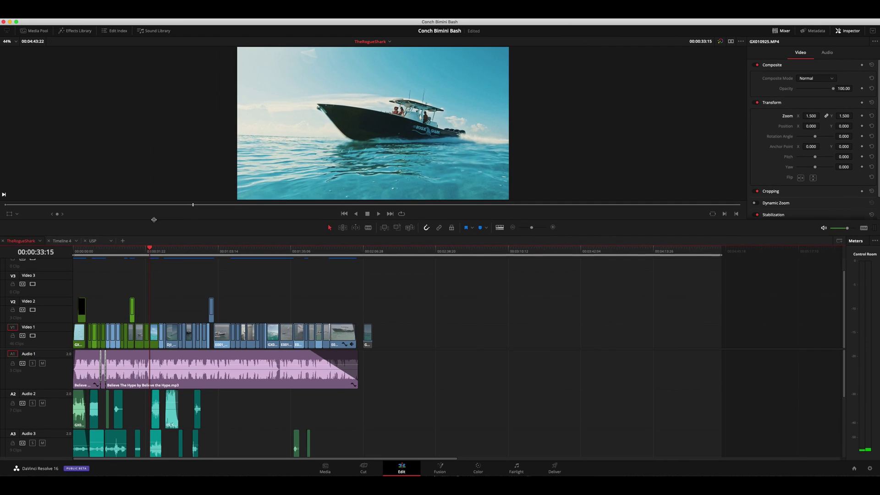
{"action": "scroll", "coordinate": [238, 393], "scroll_direction": "down", "scroll_amount": 5}
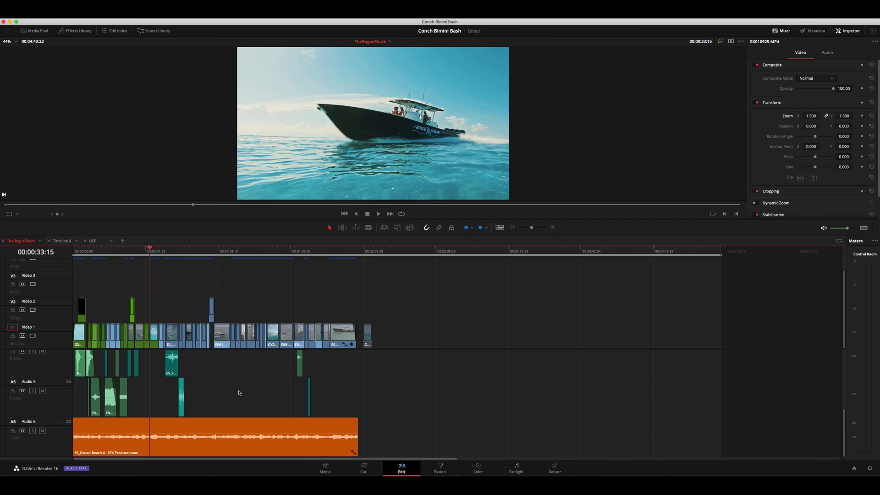
{"action": "scroll", "coordinate": [237, 392], "scroll_direction": "up", "scroll_amount": 5}
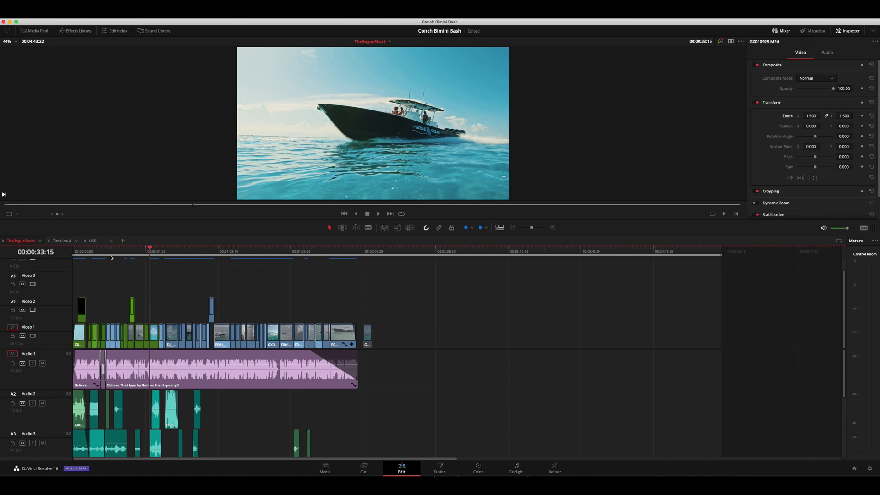
Play and scrub the edit from 00:00:26:24 to the low-angle boat shot, then switch to Timeline 4.
{"action": "left_click_drag", "start_coordinate": [126, 253], "coordinate": [116, 254]}
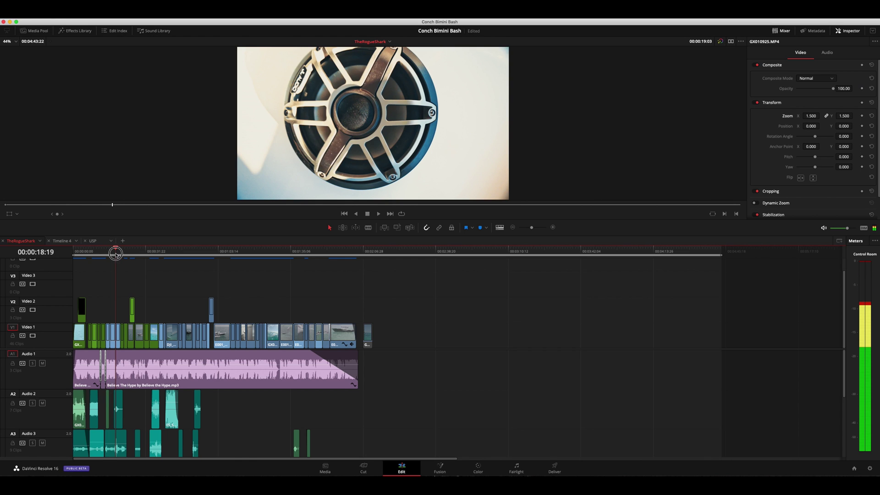
{"action": "key", "text": "space"}
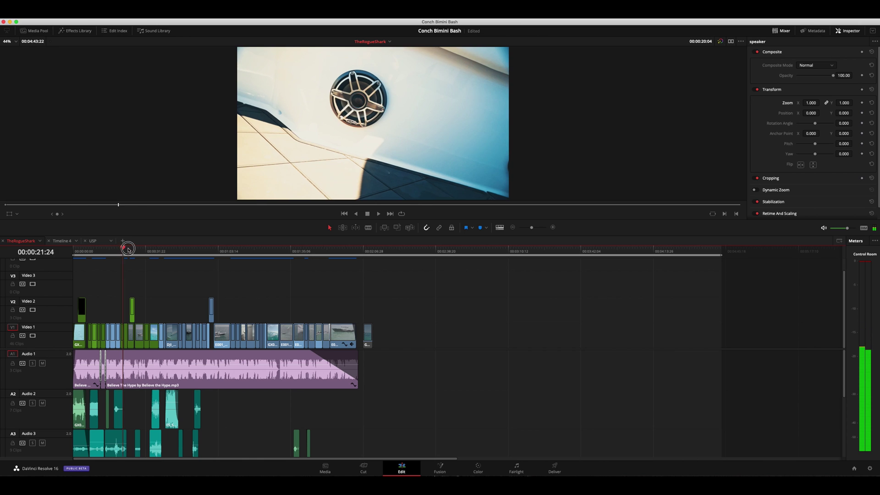
{"action": "left_click", "coordinate": [135, 249]}
{"action": "left_click_drag", "start_coordinate": [139, 249], "coordinate": [218, 247]}
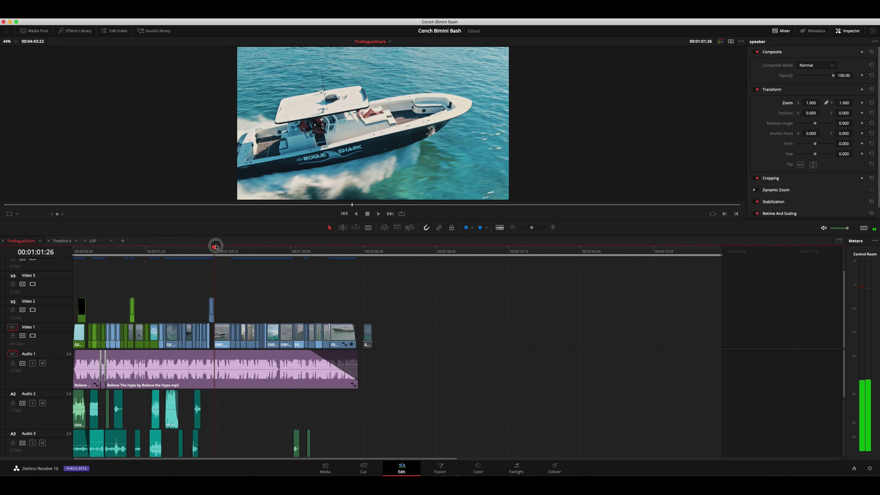
{"action": "left_click_drag", "start_coordinate": [215, 246], "coordinate": [210, 246]}
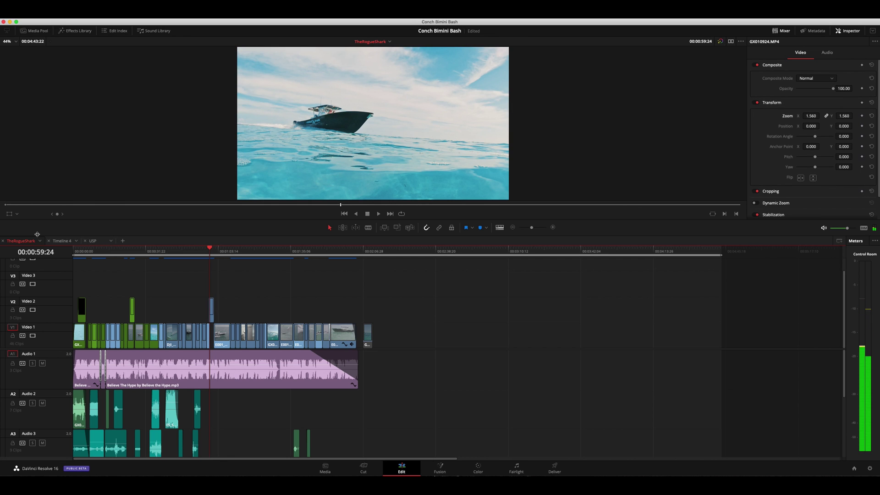
{"action": "left_click", "coordinate": [65, 242]}
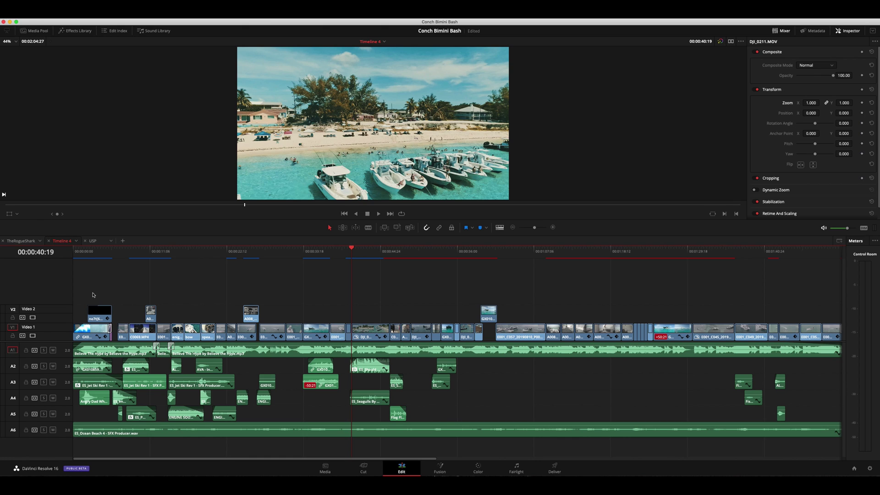
Select and copy all Timeline 4 clips with Cmd+A and Cmd+C, then open the Project Manager.
{"action": "key", "text": "super+a"}
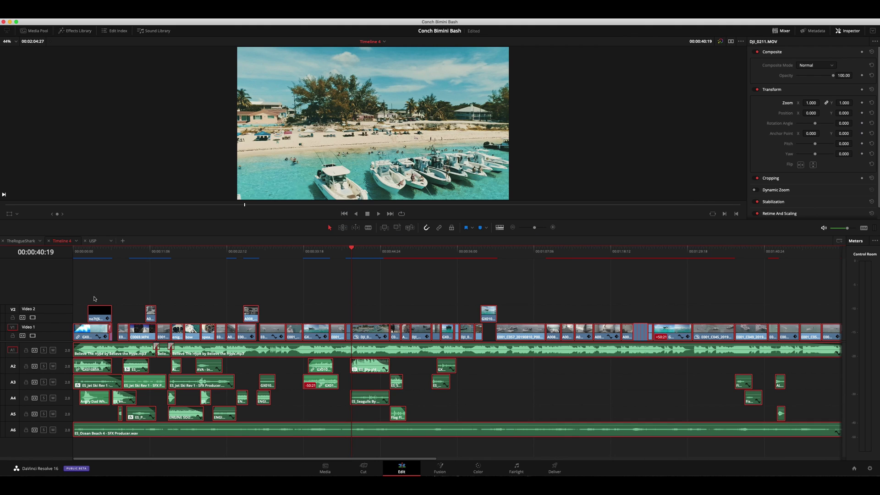
{"action": "key", "text": "super+c"}
{"action": "key", "text": "shift+1"}
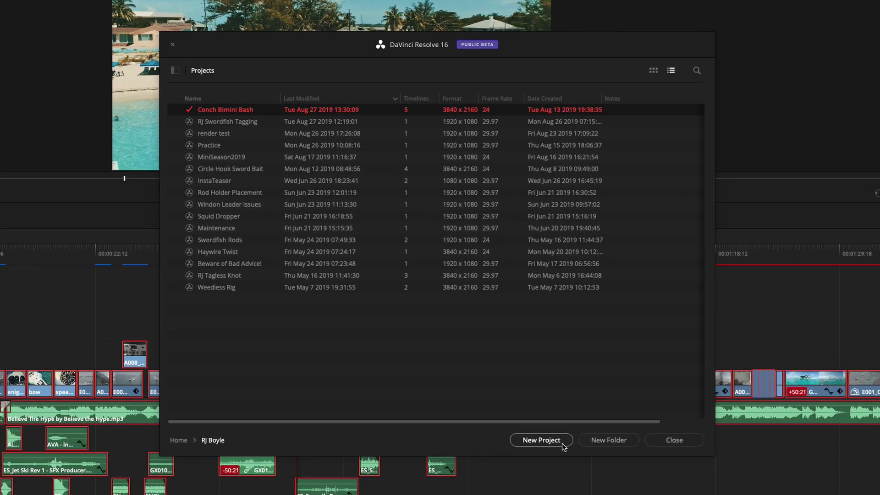
Create a new project named 'Render Test 1' in the Project Manager.
{"action": "left_click", "coordinate": [512, 368]}
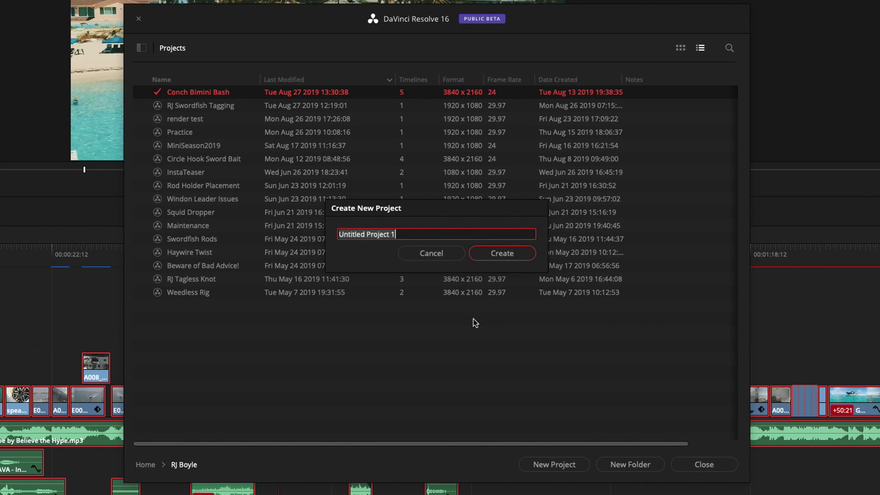
{"action": "type", "text": "Render Test "}
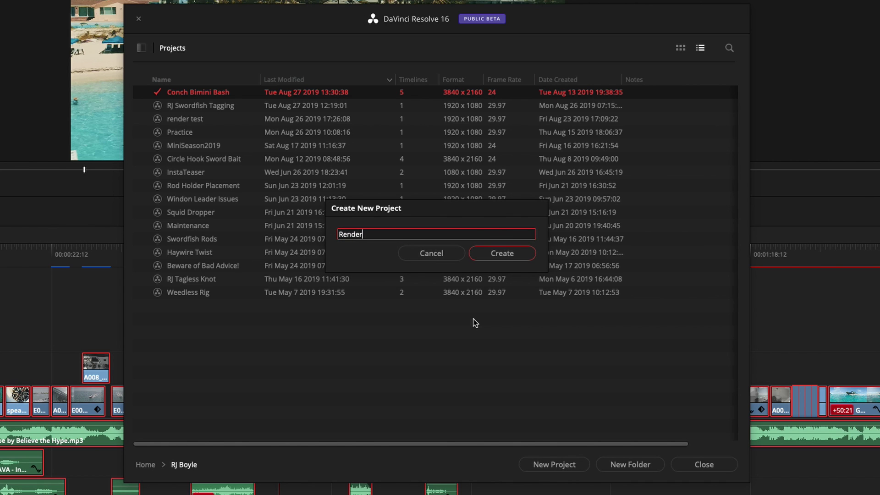
{"action": "type", "text": "1"}
{"action": "left_click", "coordinate": [496, 253]}
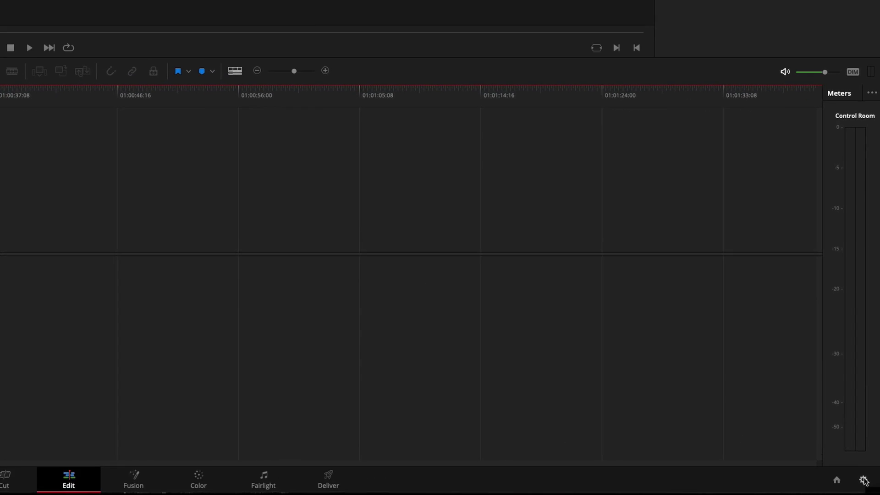
Set the timeline resolution to 1920 x 1080 HD and the timeline and playback frame rates to 29.97.
{"action": "left_click", "coordinate": [862, 483]}
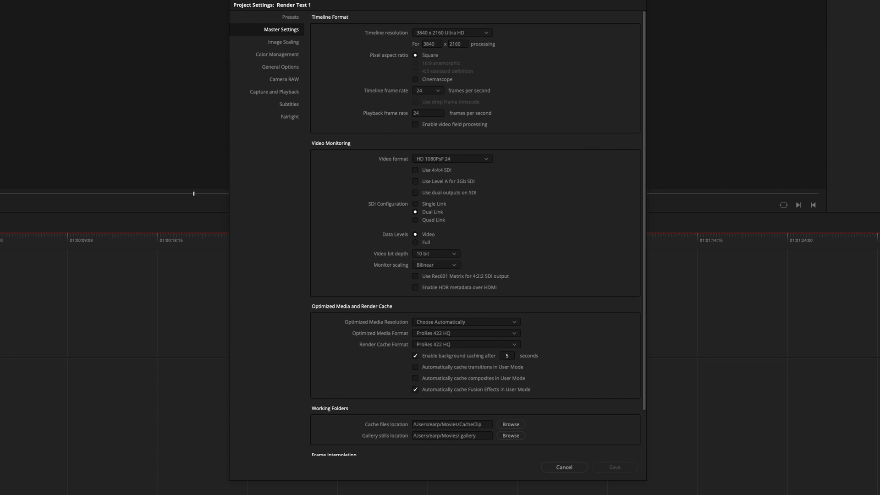
{"action": "left_click", "coordinate": [480, 33]}
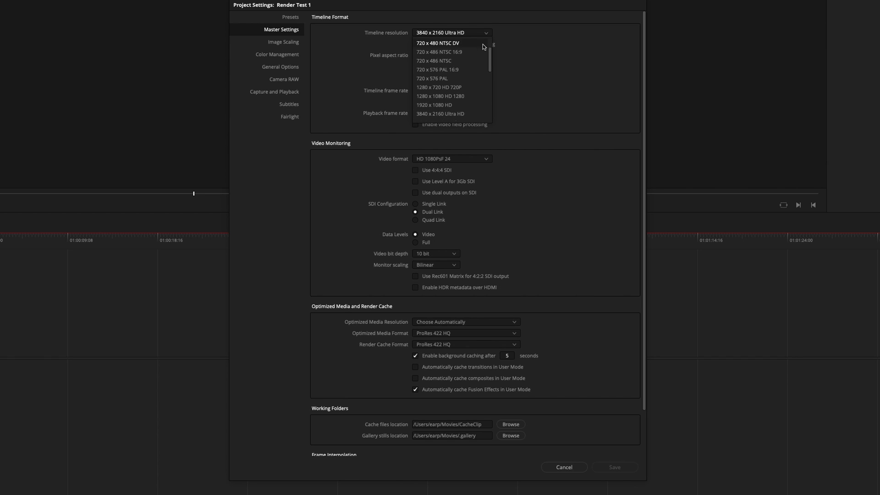
{"action": "left_click", "coordinate": [465, 104]}
{"action": "left_click", "coordinate": [435, 91]}
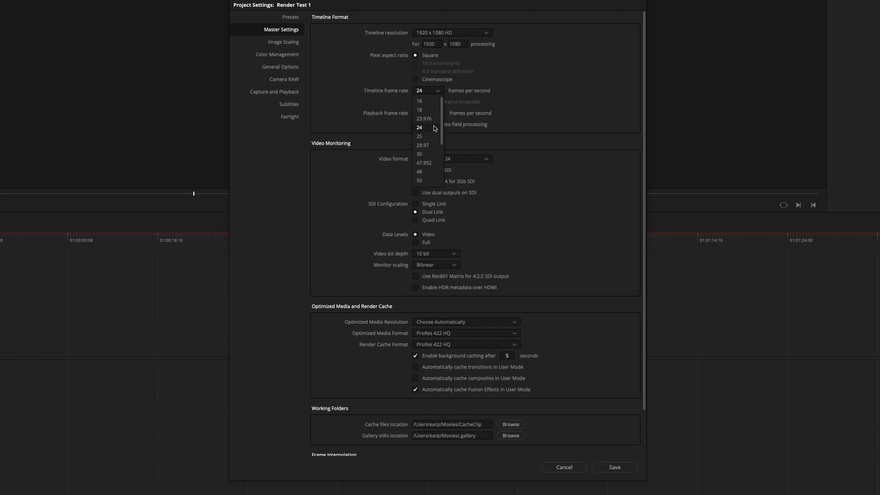
{"action": "left_click", "coordinate": [436, 145]}
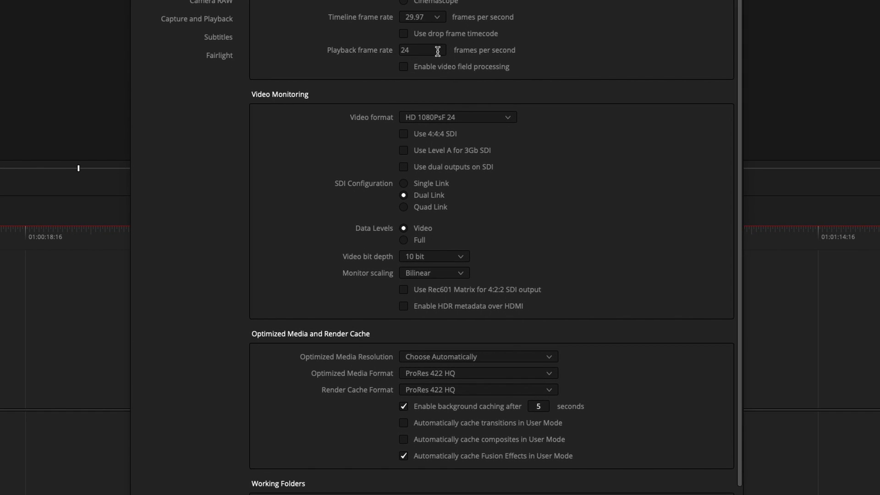
{"action": "left_click", "coordinate": [438, 51]}
{"action": "type", "text": "29.97"}
{"action": "key", "text": "Return"}
Use ProRes 422 Proxy for optimized media and render cache, auto-cache transitions and composites, and save.
{"action": "left_click", "coordinate": [494, 359]}
{"action": "left_click", "coordinate": [494, 359]}
{"action": "left_click", "coordinate": [491, 373]}
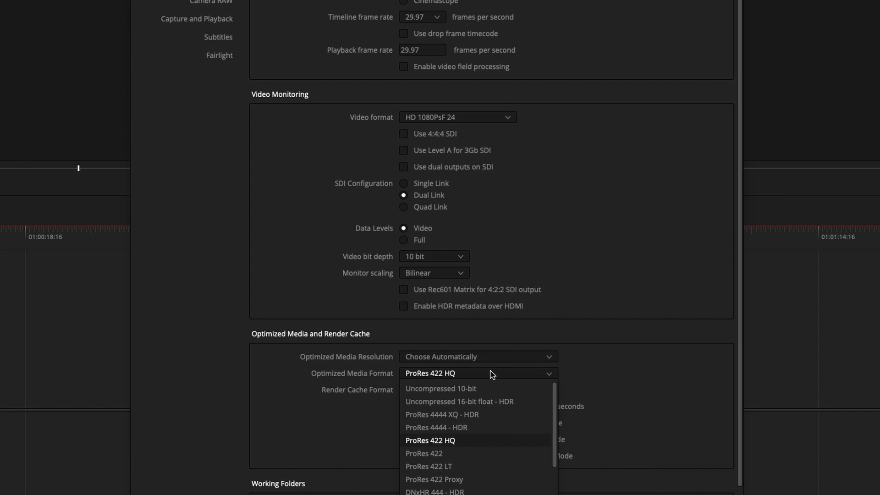
{"action": "left_click", "coordinate": [481, 478]}
{"action": "left_click", "coordinate": [461, 391]}
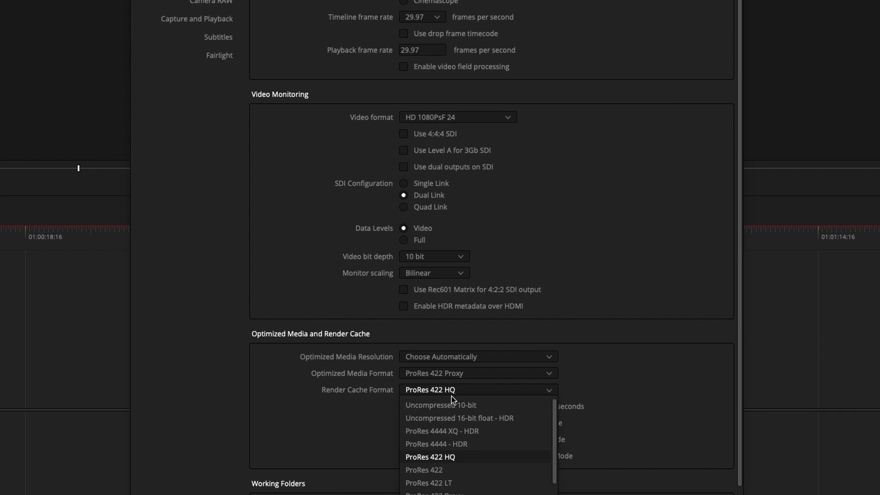
{"action": "left_click", "coordinate": [464, 491]}
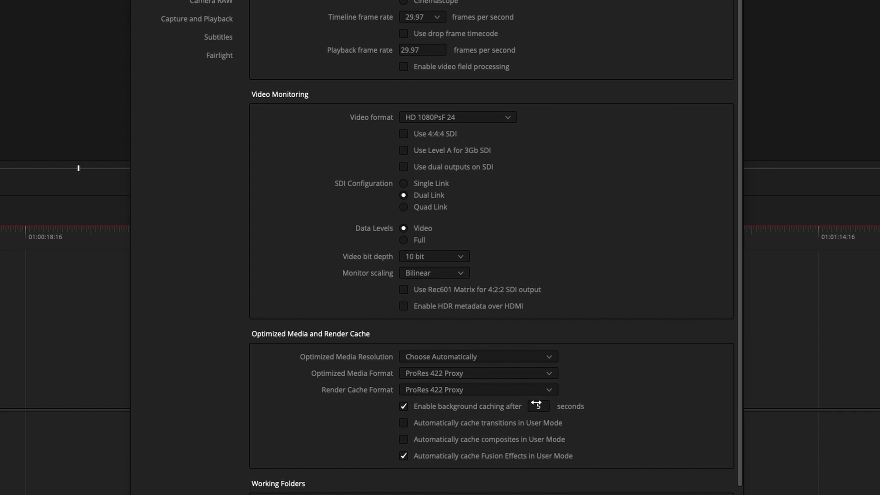
{"action": "left_click", "coordinate": [403, 423]}
{"action": "left_click", "coordinate": [404, 440]}
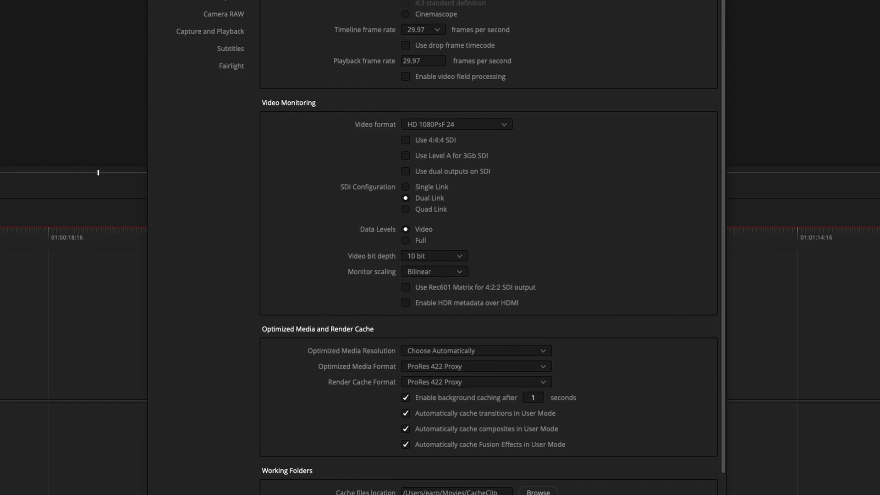
{"action": "left_click", "coordinate": [590, 439]}
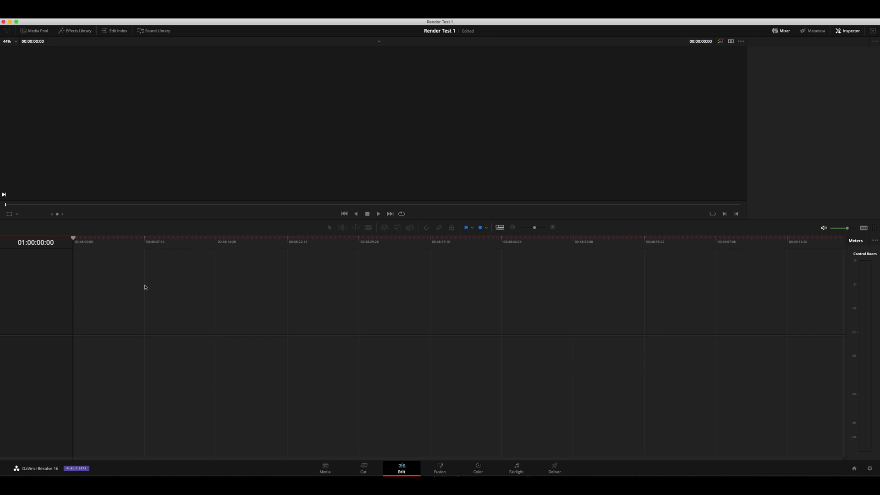
Paste the copied clips into Timeline 1, hide the Media Pool, fit the edit and move the playhead near the start.
{"action": "key", "text": "ctrl+v"}
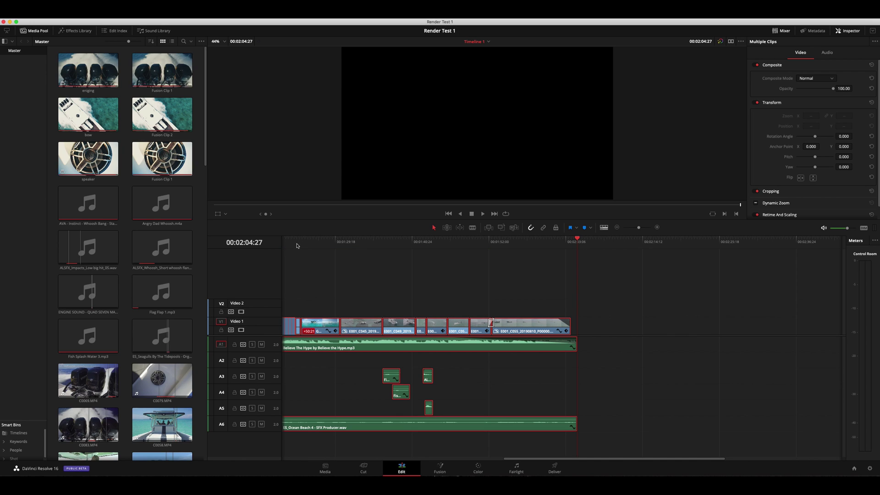
{"action": "left_click", "coordinate": [34, 31]}
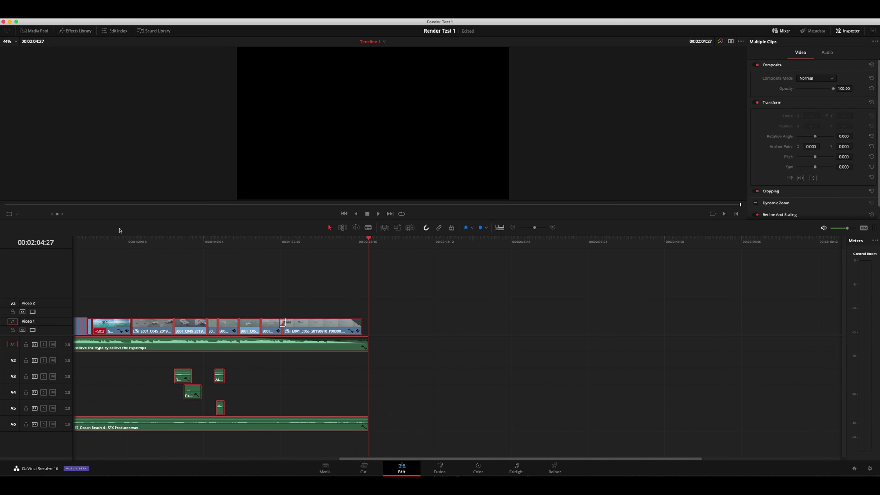
{"action": "key", "text": "shift+z"}
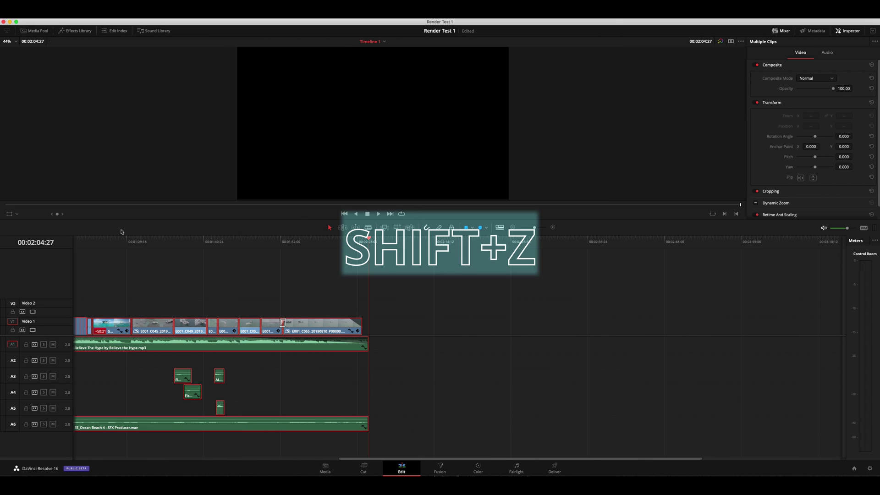
{"action": "left_click", "coordinate": [334, 276]}
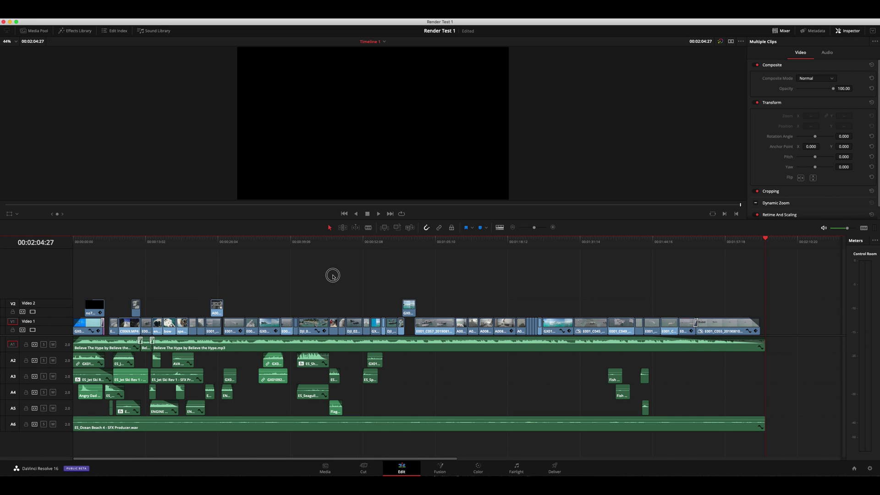
{"action": "left_click_drag", "start_coordinate": [75, 240], "coordinate": [149, 238]}
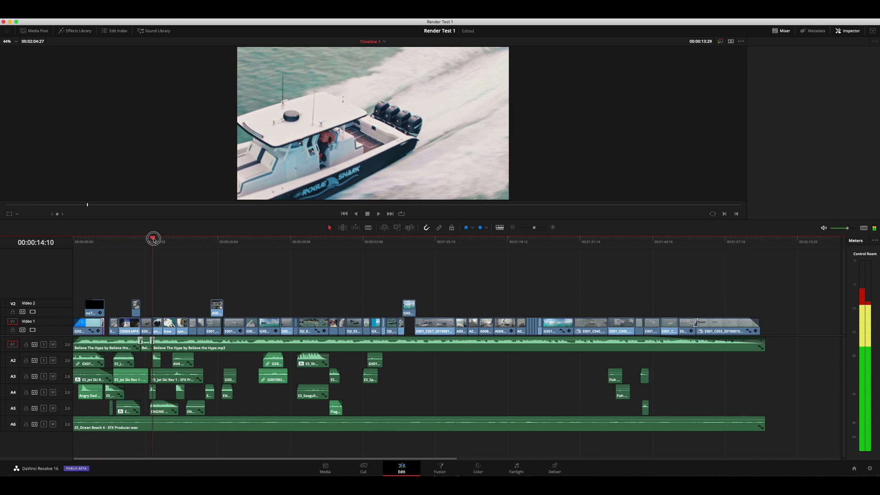
{"action": "left_click_drag", "start_coordinate": [154, 239], "coordinate": [169, 242]}
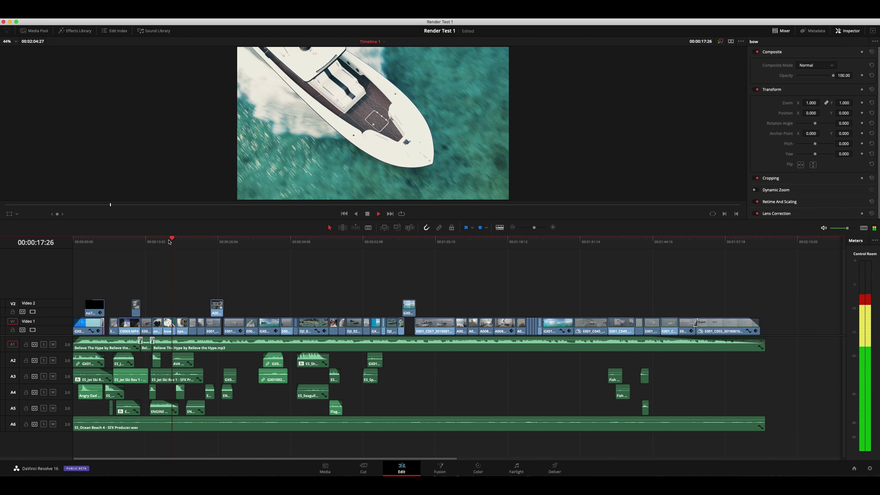
{"action": "key", "text": "space"}
{"action": "key", "text": "space"}
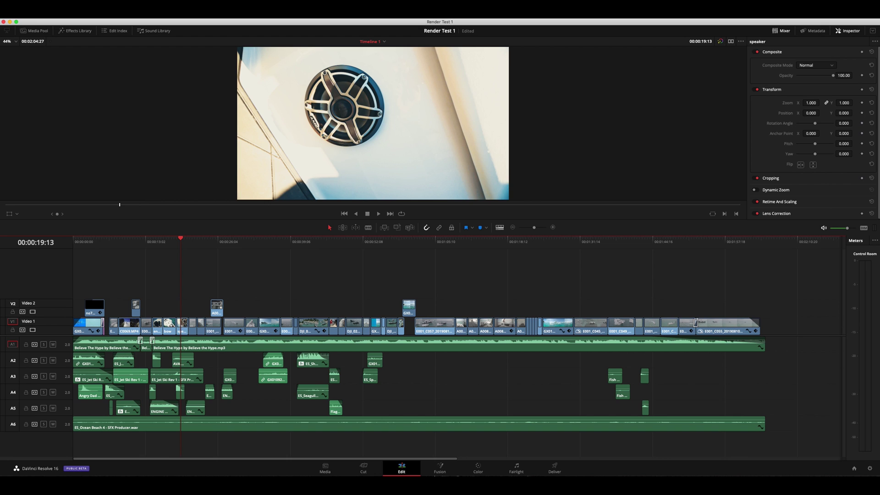
{"action": "left_click", "coordinate": [11, 9]}
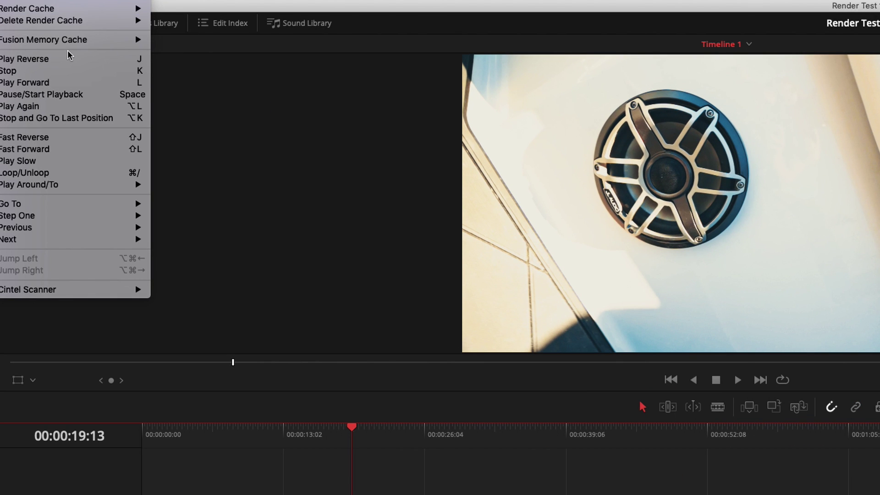
Set Playback > Render Cache to Smart and play from the boat clip to check smoothness.
{"action": "mouse_move", "coordinate": [77, 9]}
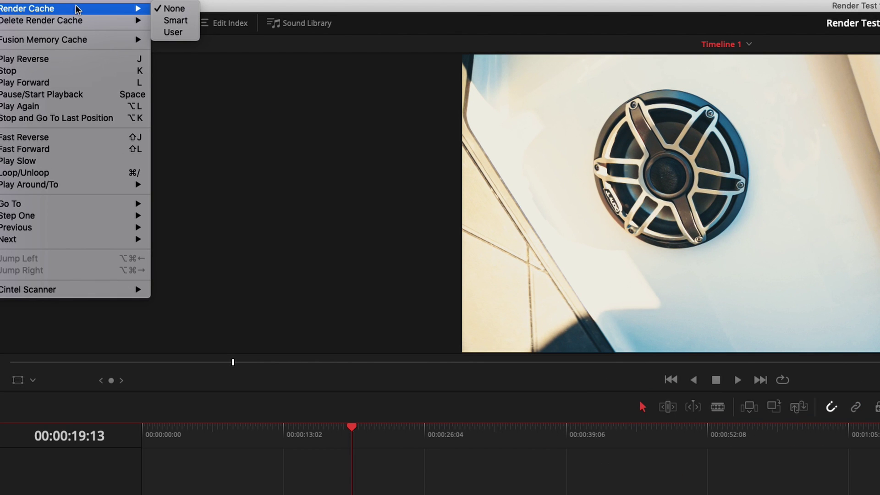
{"action": "left_click", "coordinate": [164, 21]}
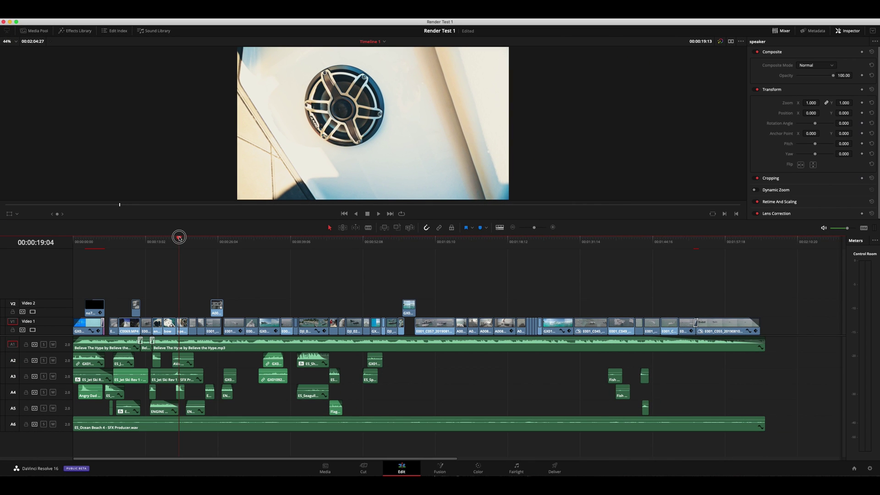
{"action": "left_click_drag", "start_coordinate": [179, 237], "coordinate": [170, 235]}
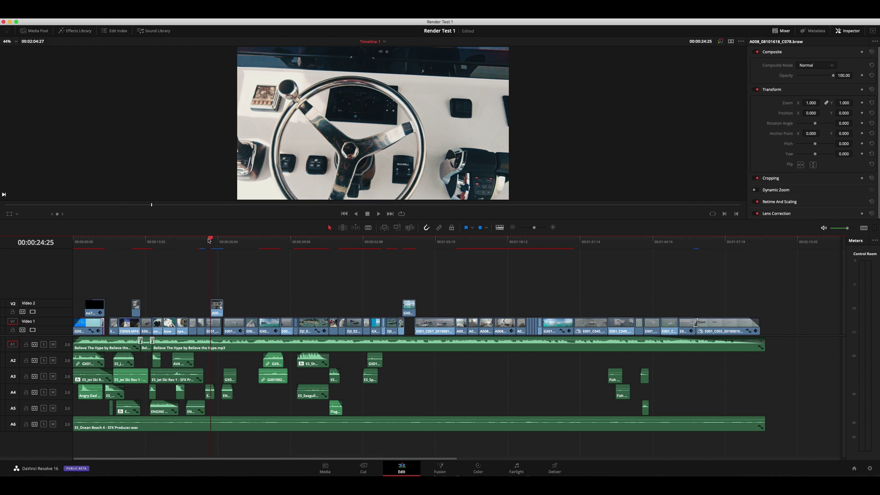
{"action": "key", "text": "space"}
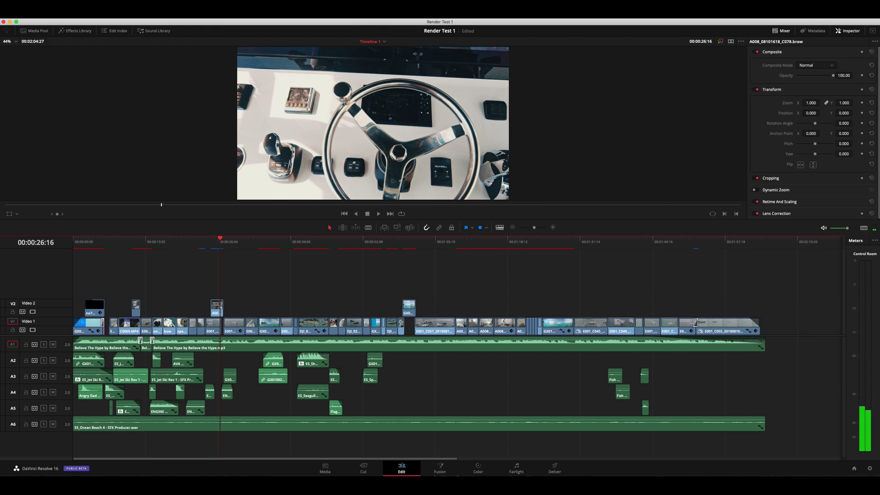
{"action": "left_click", "coordinate": [555, 471]}
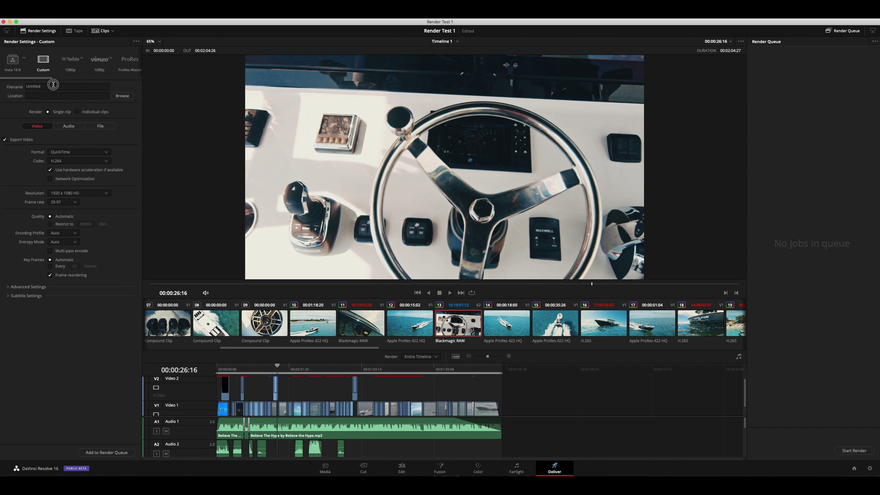
Name the render output 'Render Test 1', save it to Downloads, and keep the QuickTime format.
{"action": "double_click", "coordinate": [53, 84]}
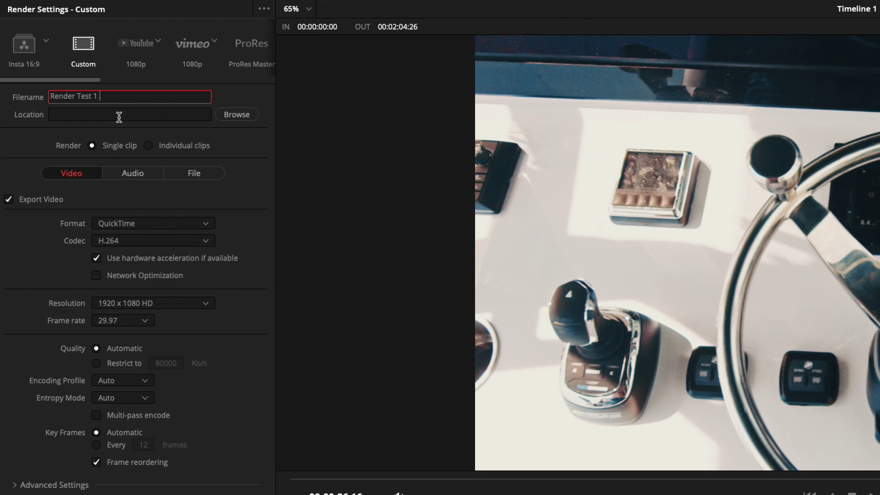
{"action": "left_click", "coordinate": [243, 117]}
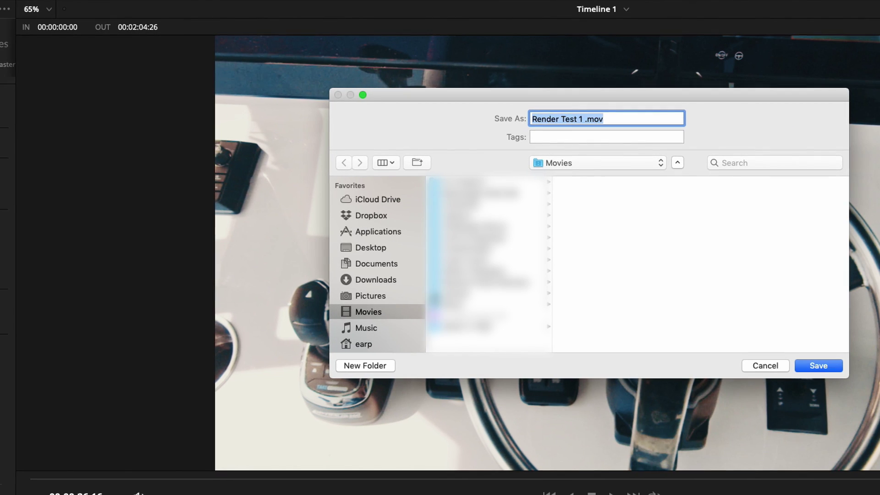
{"action": "left_click", "coordinate": [387, 278]}
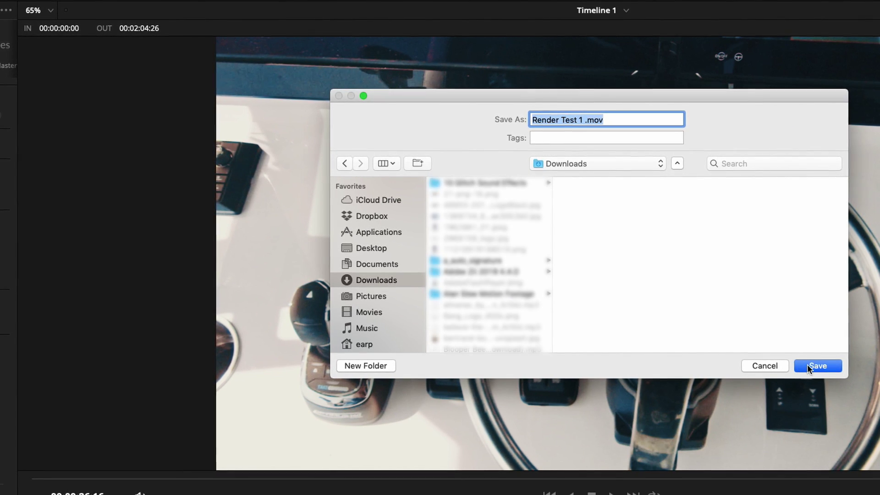
{"action": "left_click", "coordinate": [811, 366]}
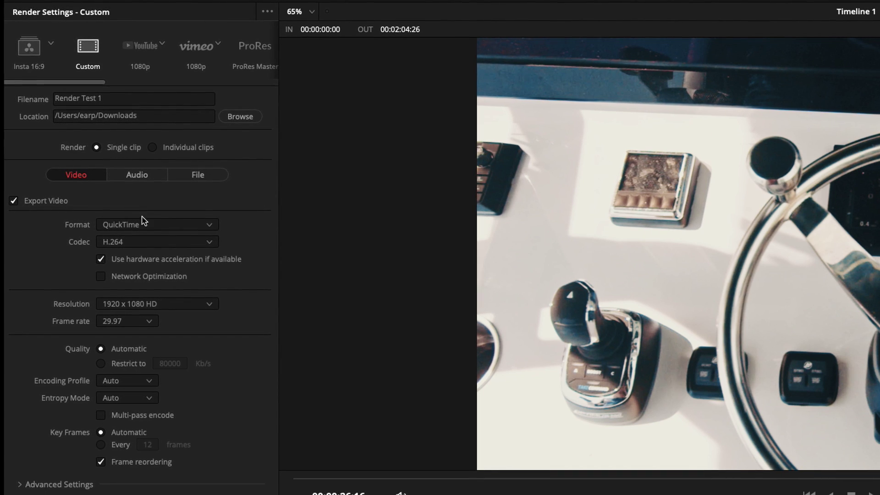
{"action": "left_click", "coordinate": [145, 226]}
{"action": "left_click", "coordinate": [145, 225]}
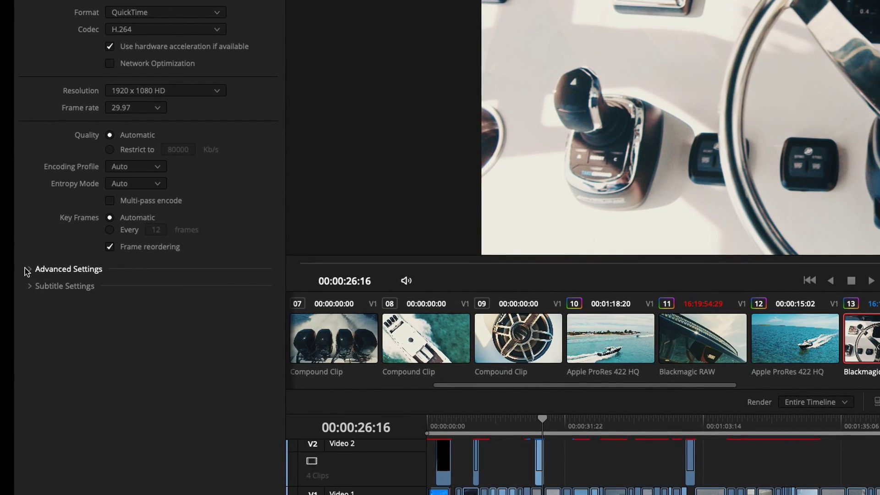
Add the Render Test 1 job to the Render Queue and render it to completion.
{"action": "left_click", "coordinate": [27, 484]}
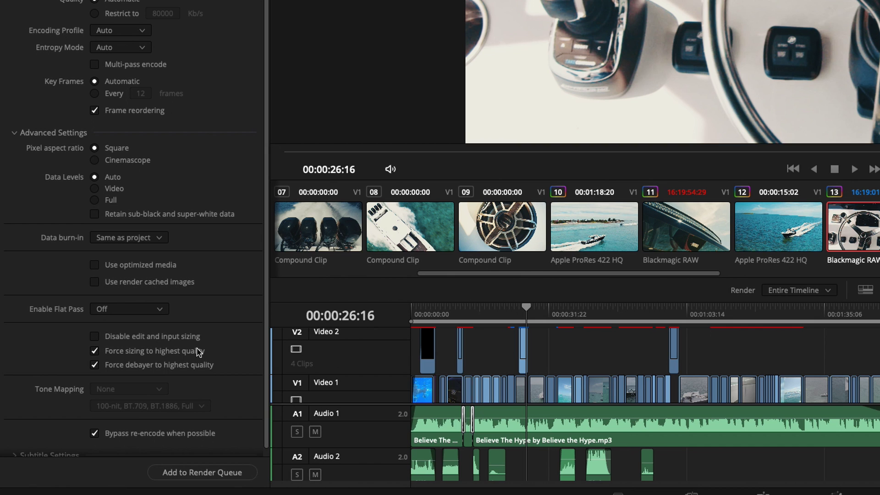
{"action": "scroll", "coordinate": [214, 125], "scroll_direction": "up", "scroll_amount": 1}
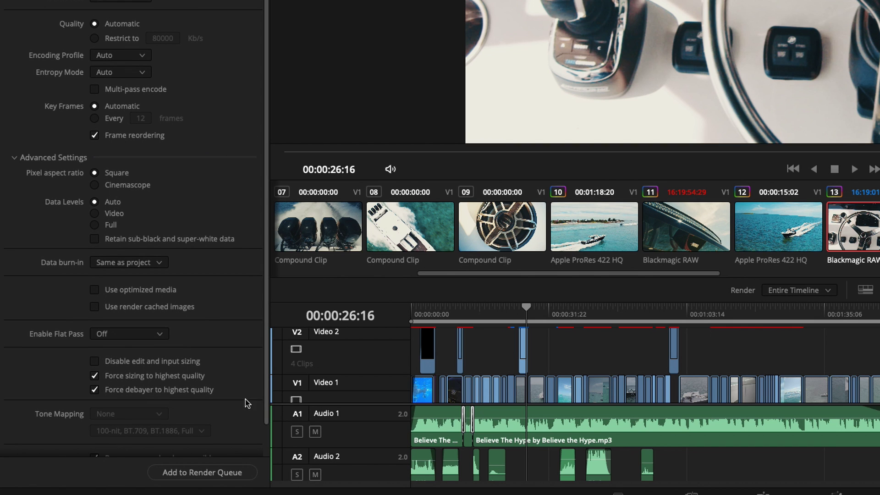
{"action": "left_click", "coordinate": [216, 474]}
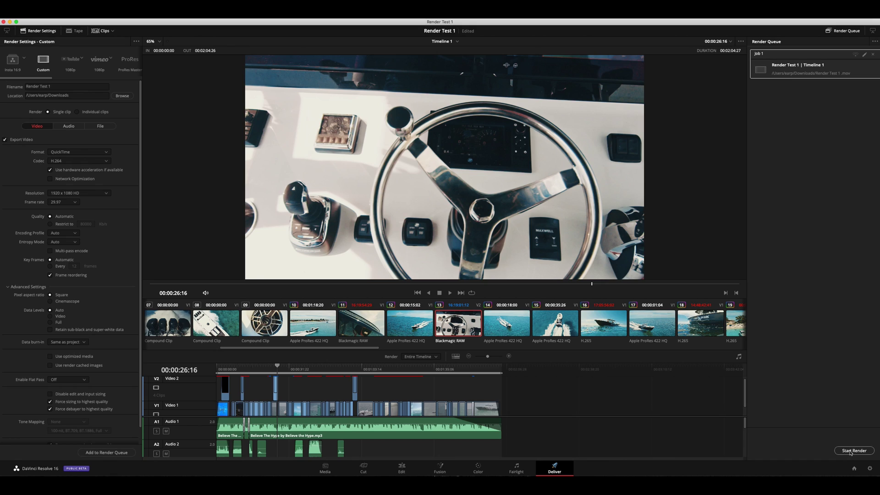
{"action": "left_click", "coordinate": [855, 450]}
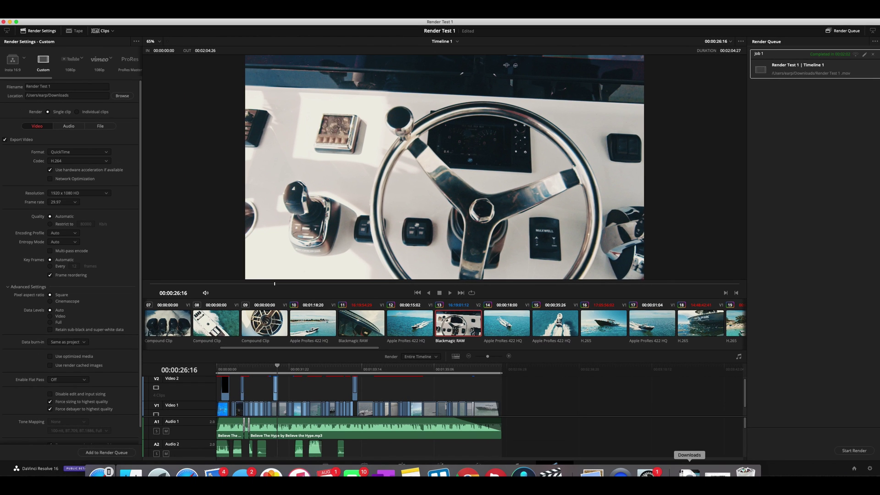
{"action": "left_click", "coordinate": [690, 472]}
Open Render Test 1.mov from Downloads, centre the QuickTime window and play it.
{"action": "left_click", "coordinate": [702, 306]}
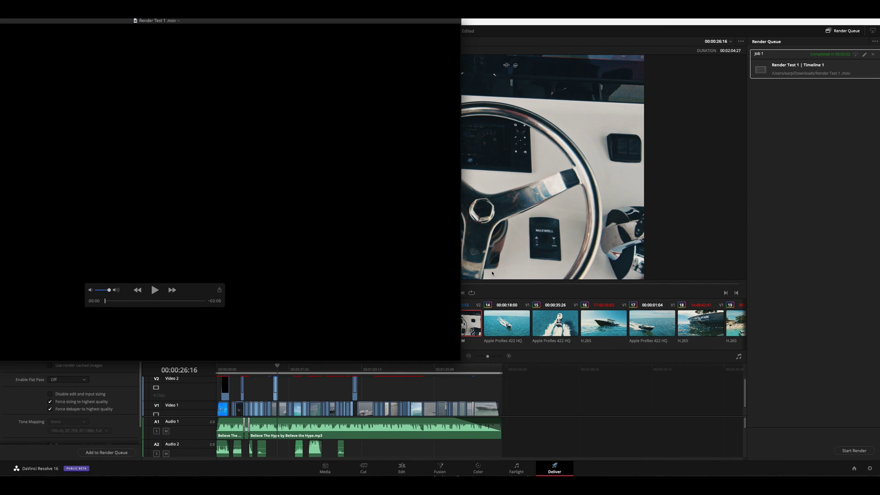
{"action": "left_click_drag", "start_coordinate": [352, 22], "coordinate": [602, 87]}
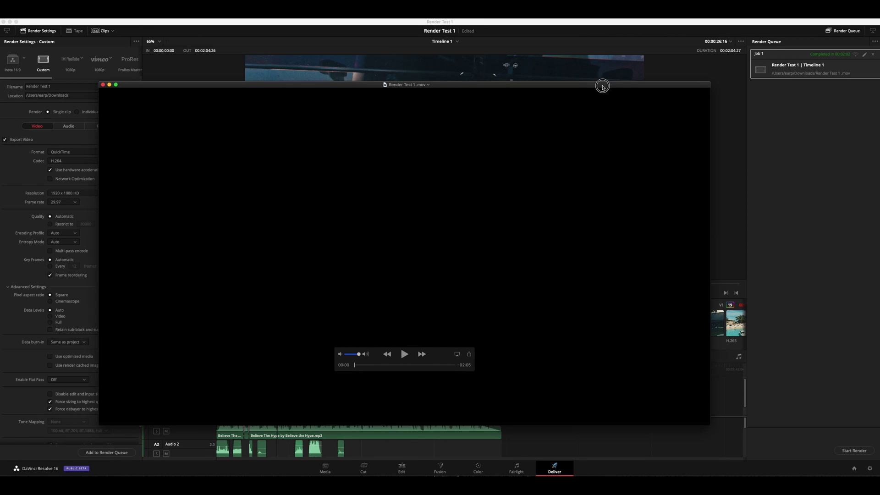
{"action": "left_click", "coordinate": [414, 352]}
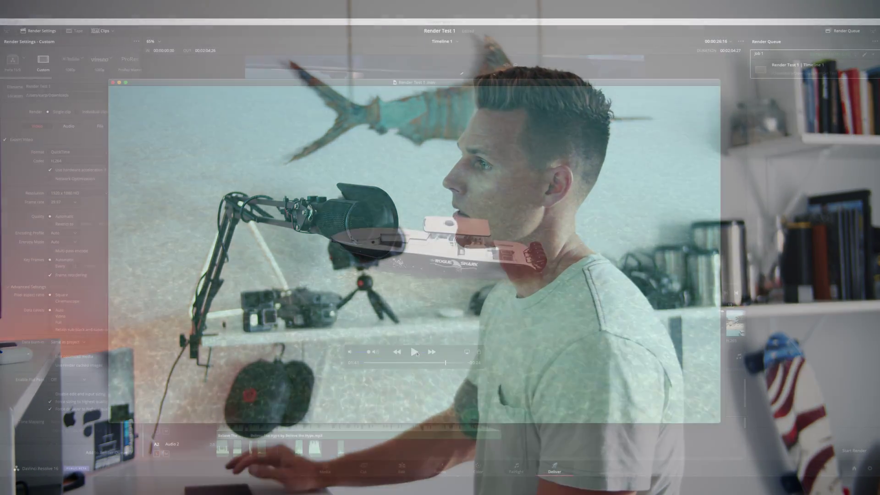
Resume playback of Render Test 1.mov in QuickTime Player to check the closing boat wake shot.
{"action": "left_click", "coordinate": [415, 352]}
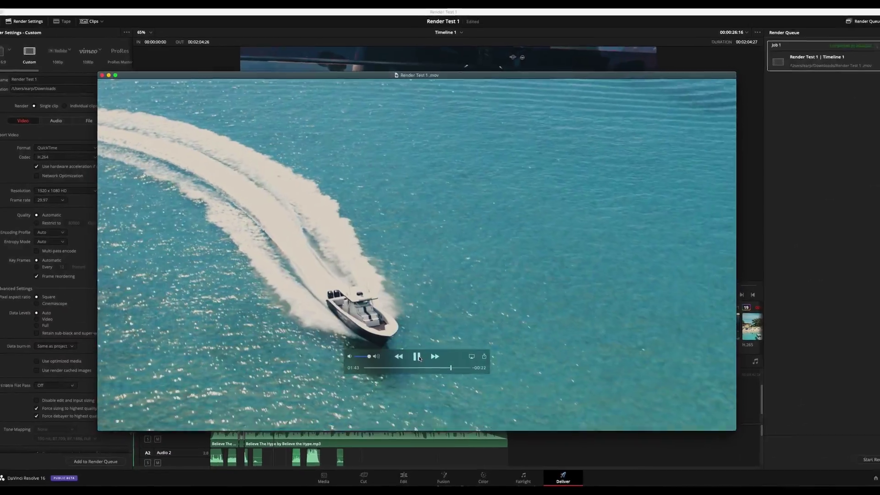